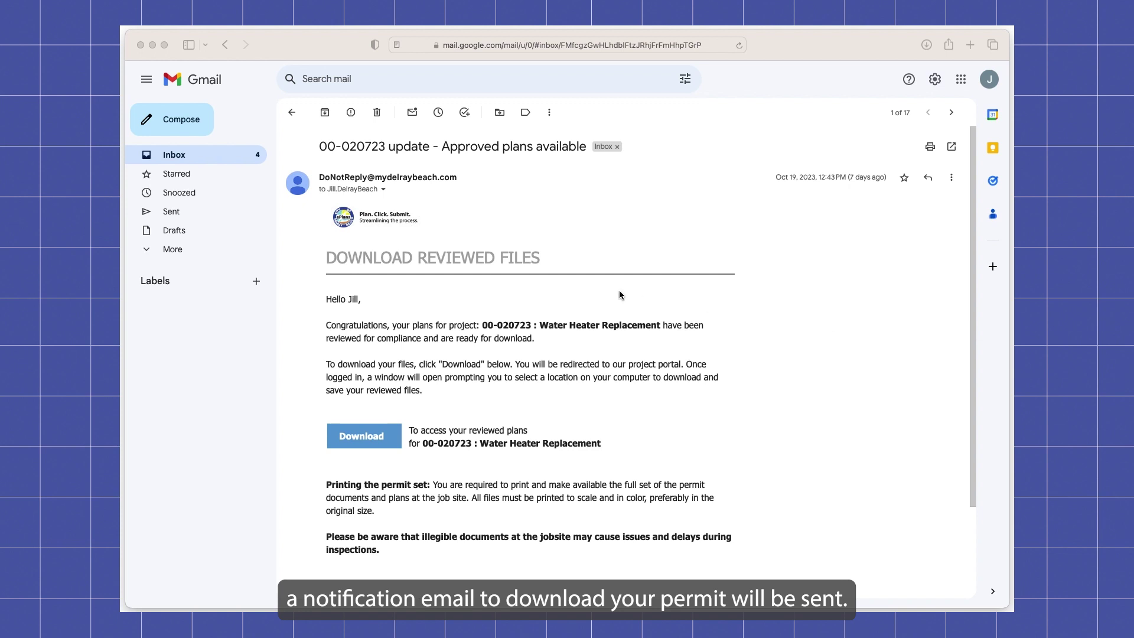
- Go from the email's Download link to project 00-020723's Reviewed folder in ProjectDox
left_click(371, 441)
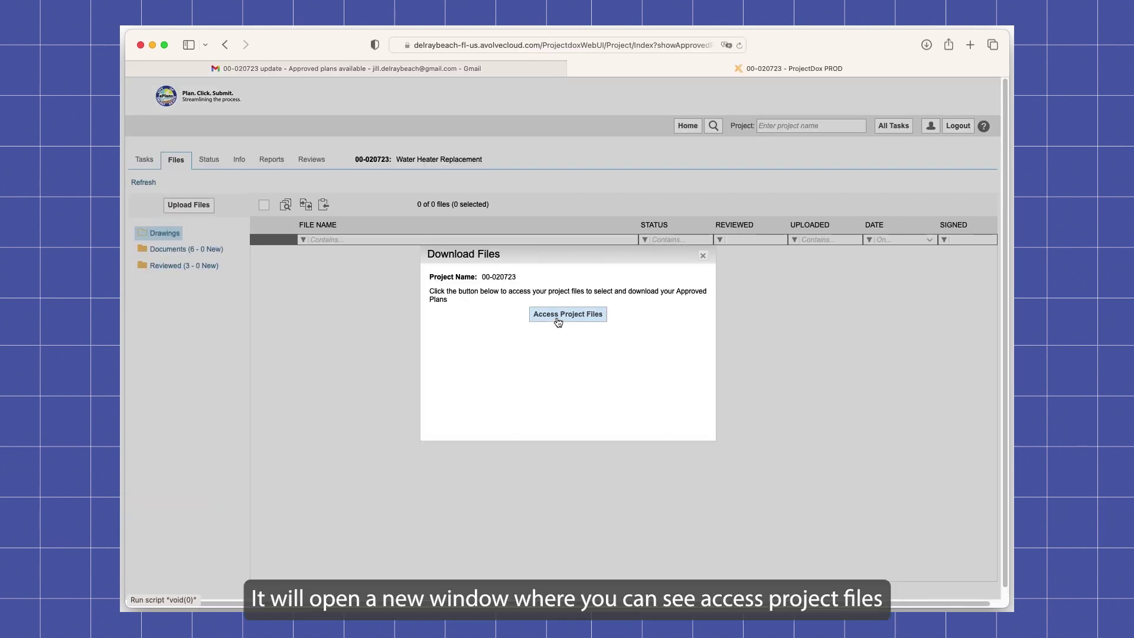
left_click(557, 319)
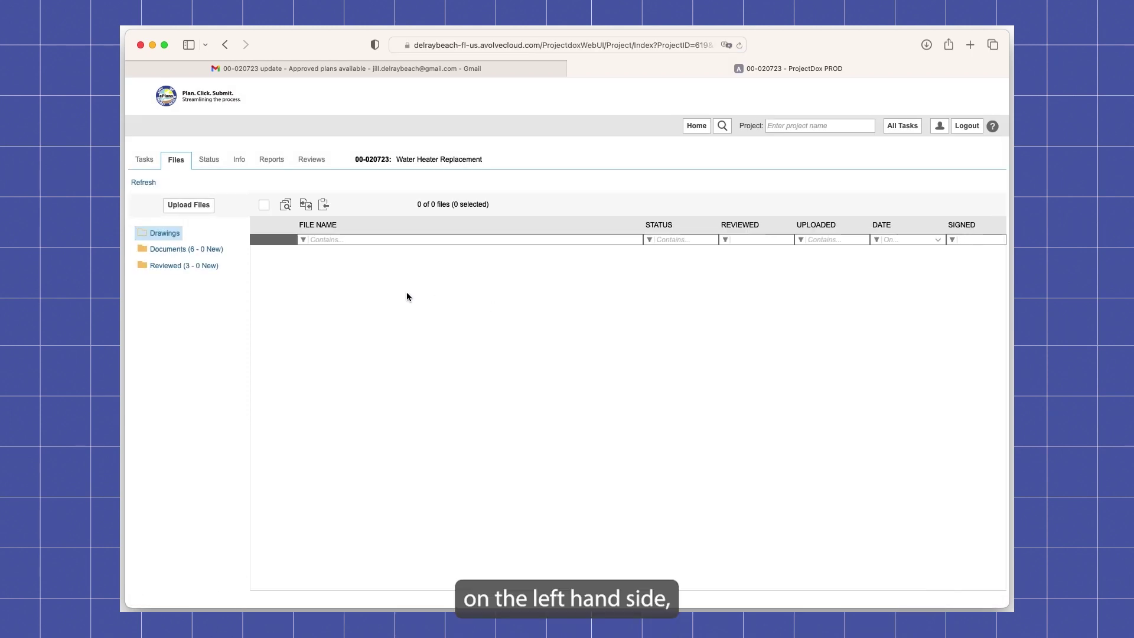
left_click(169, 271)
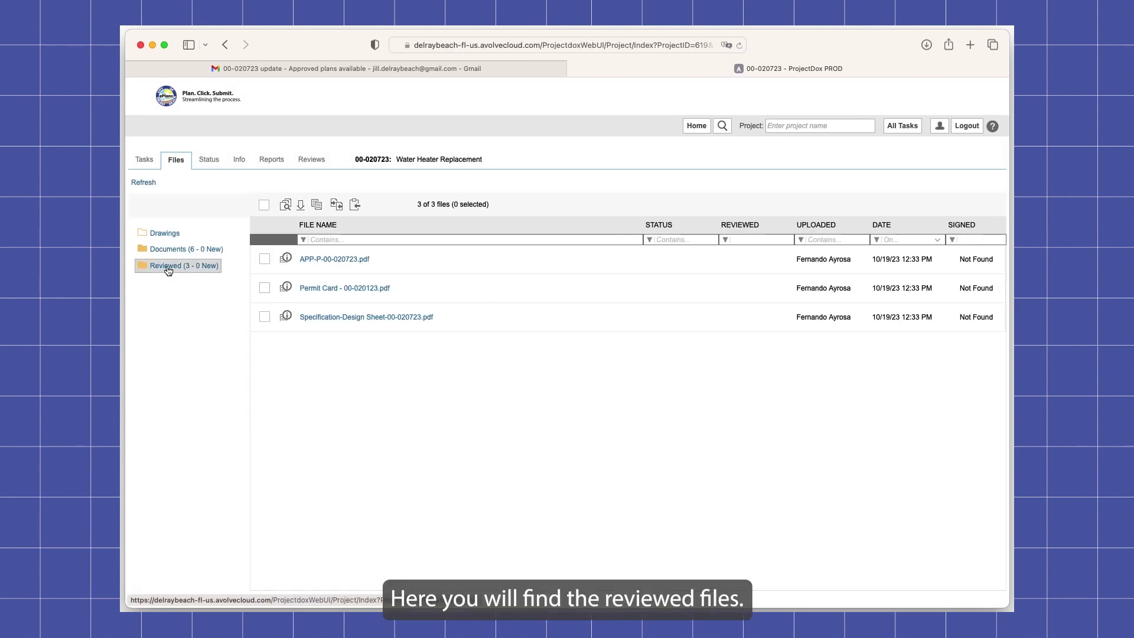
- Preview the Specification-Design Sheet PDF, close it, and mark the Permit Card file
left_click(349, 317)
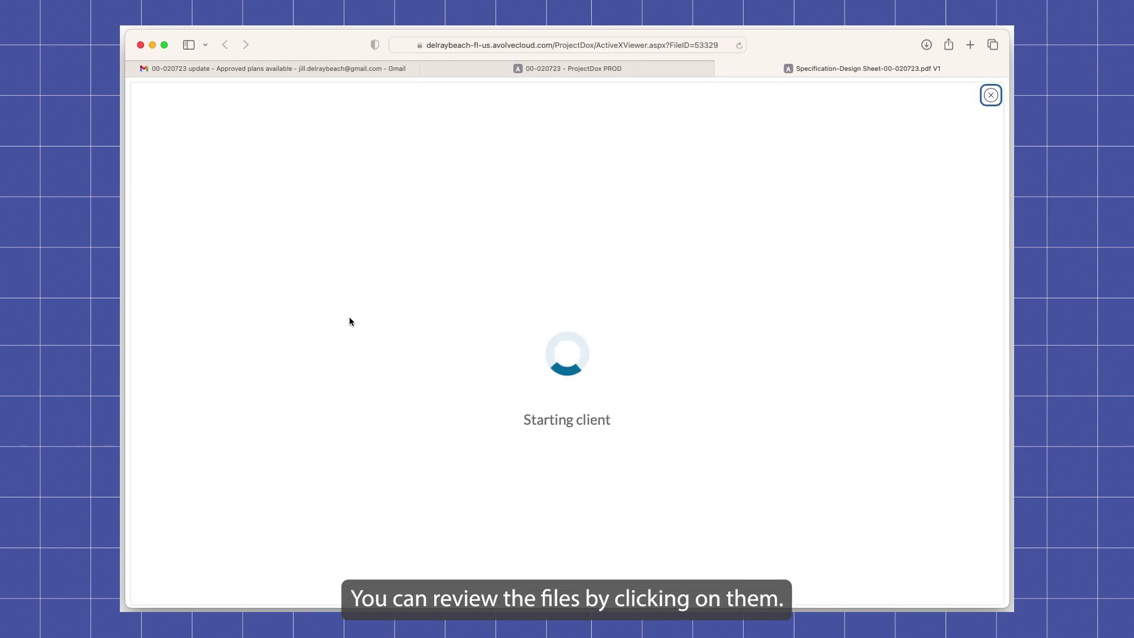
left_click(722, 69)
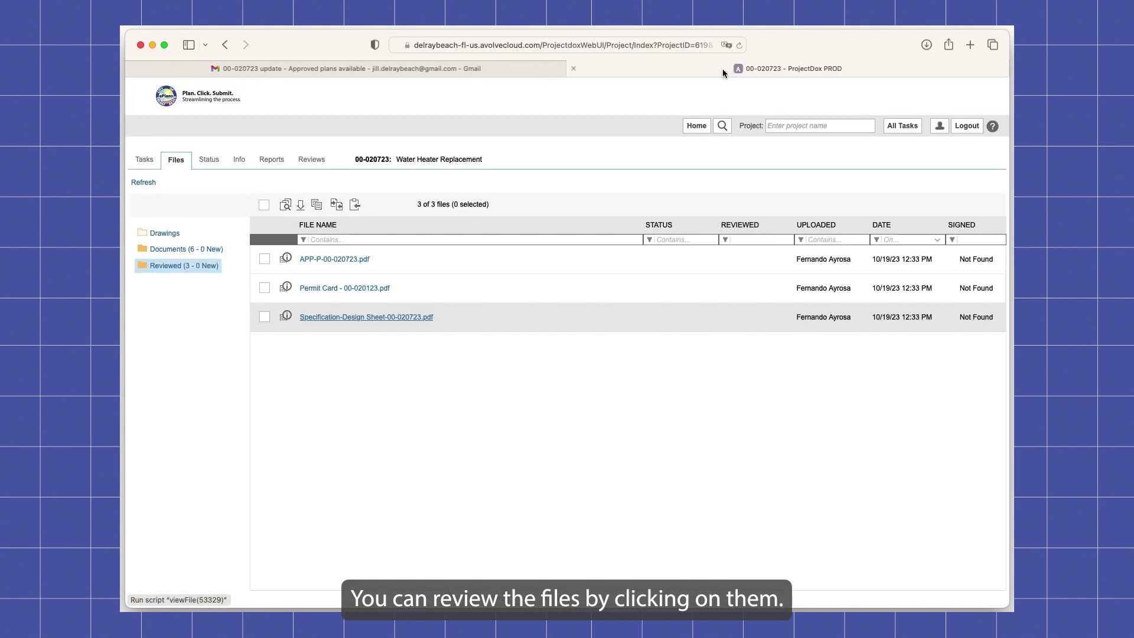
left_click(264, 289)
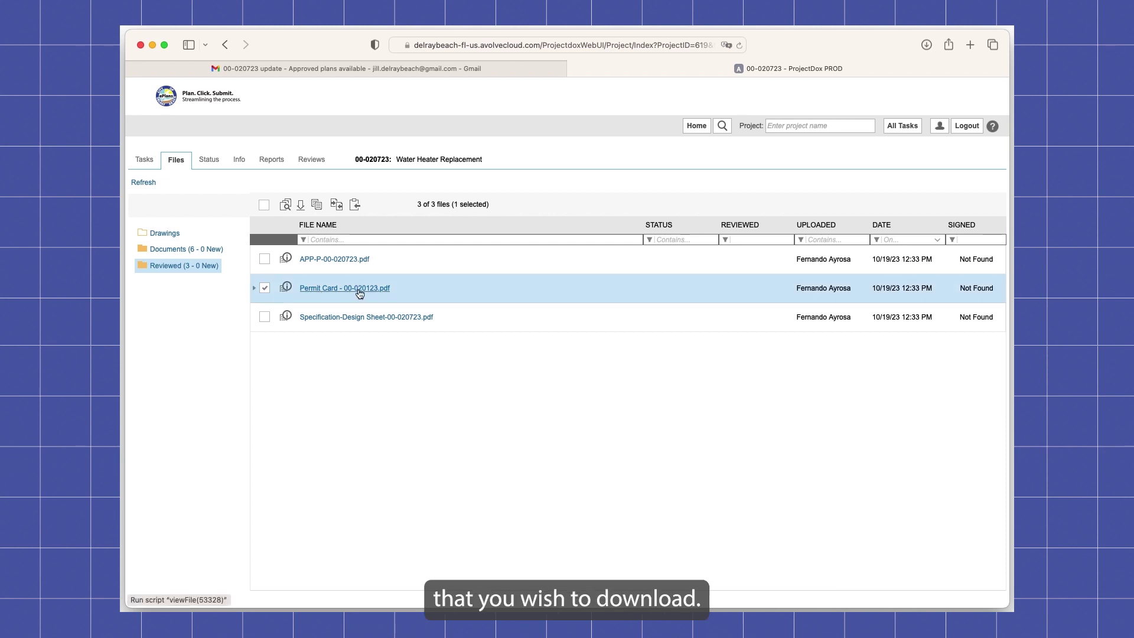
- Select all three Reviewed files and download them as Reviewed_5843171.zip (1033.42KB)
left_click(264, 289)
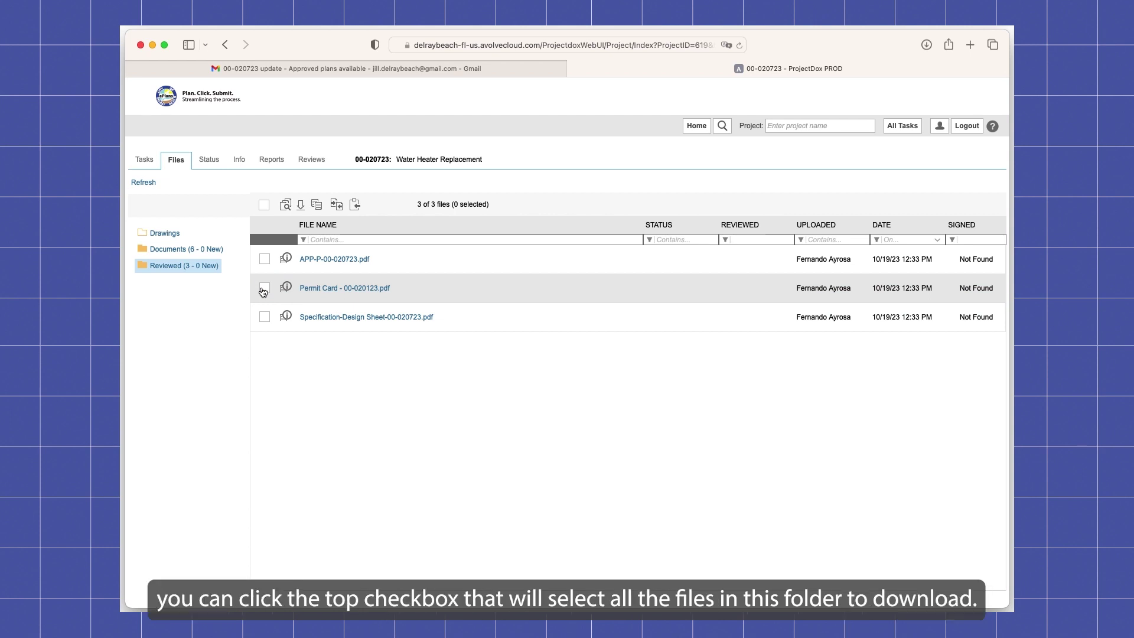
left_click(264, 207)
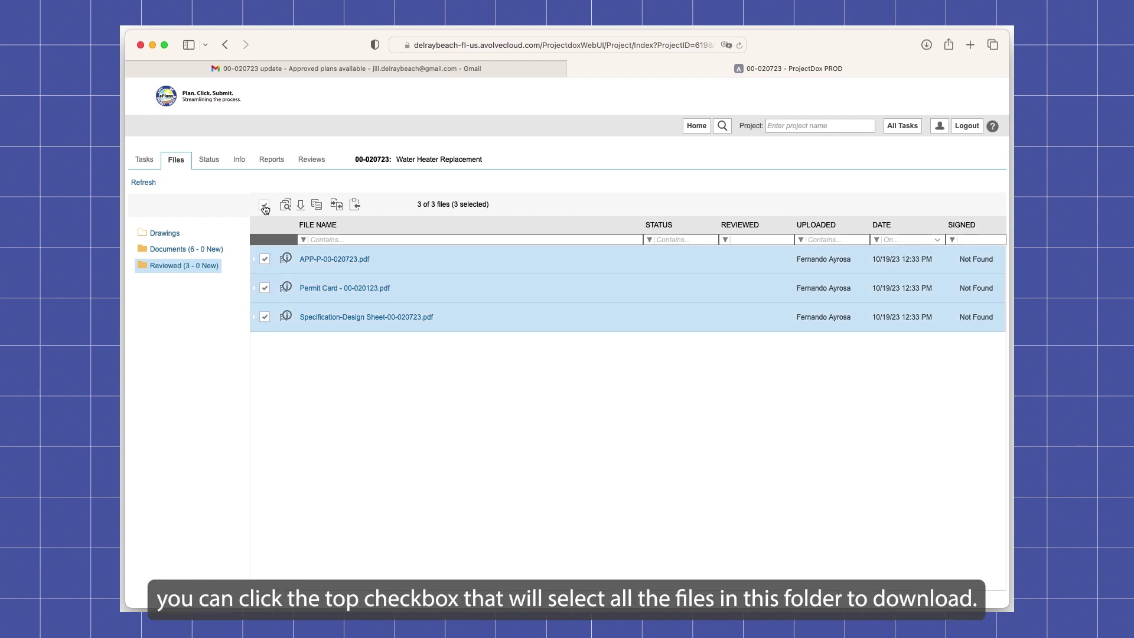
left_click(302, 206)
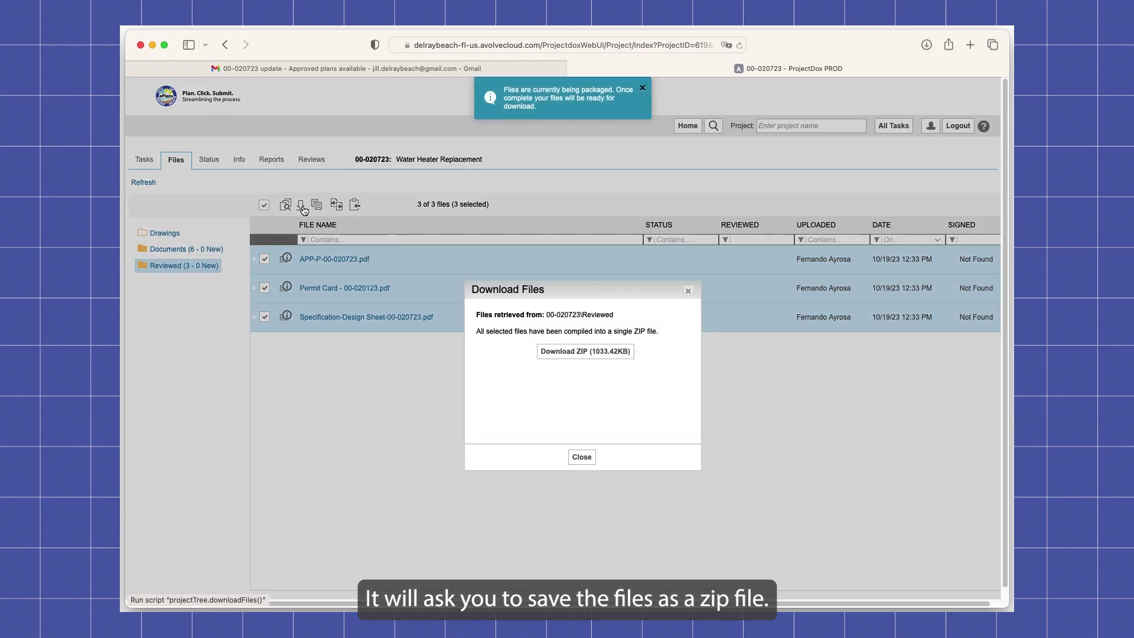
left_click(560, 354)
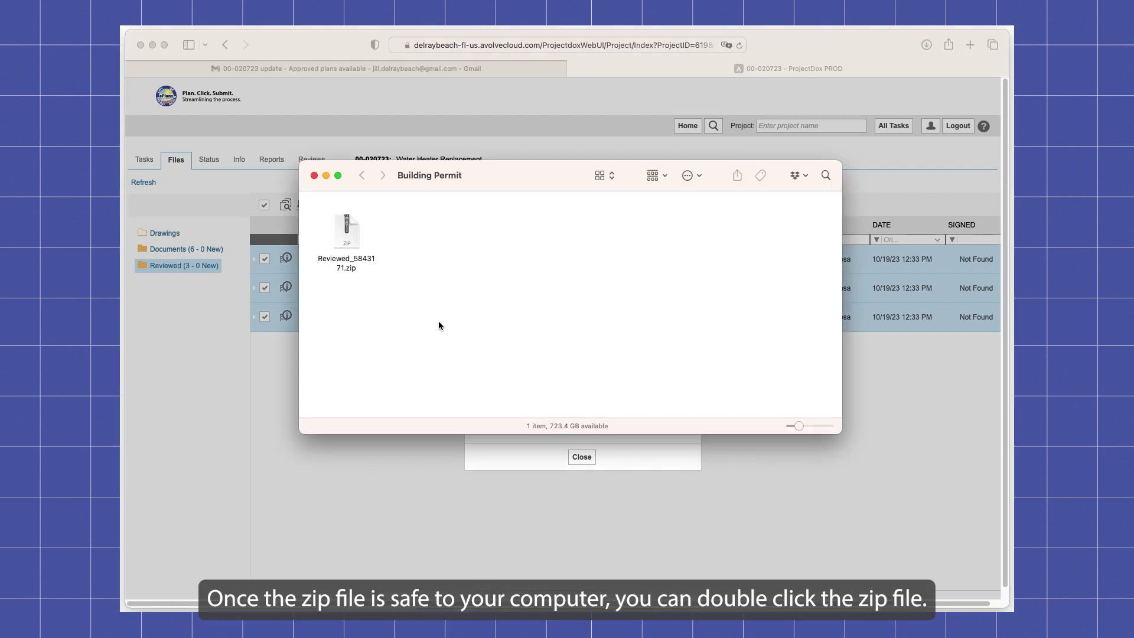
- Unzip Reviewed_5843171.zip and open Permit Card - 00-020123.pdf from the extracted folder
double_click(348, 245)
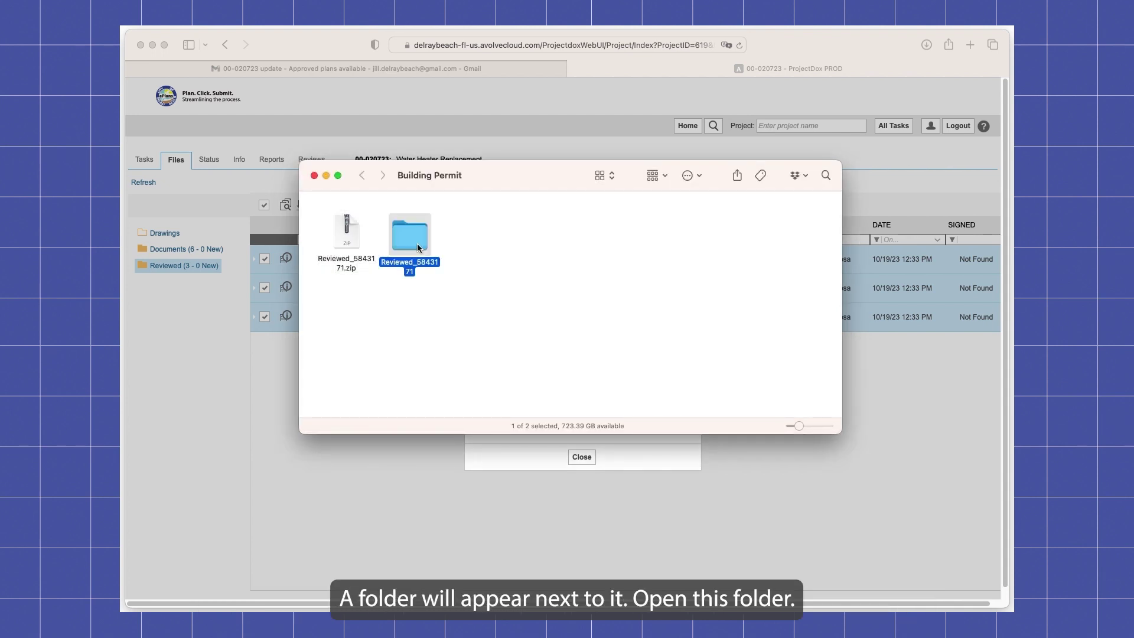
double_click(413, 242)
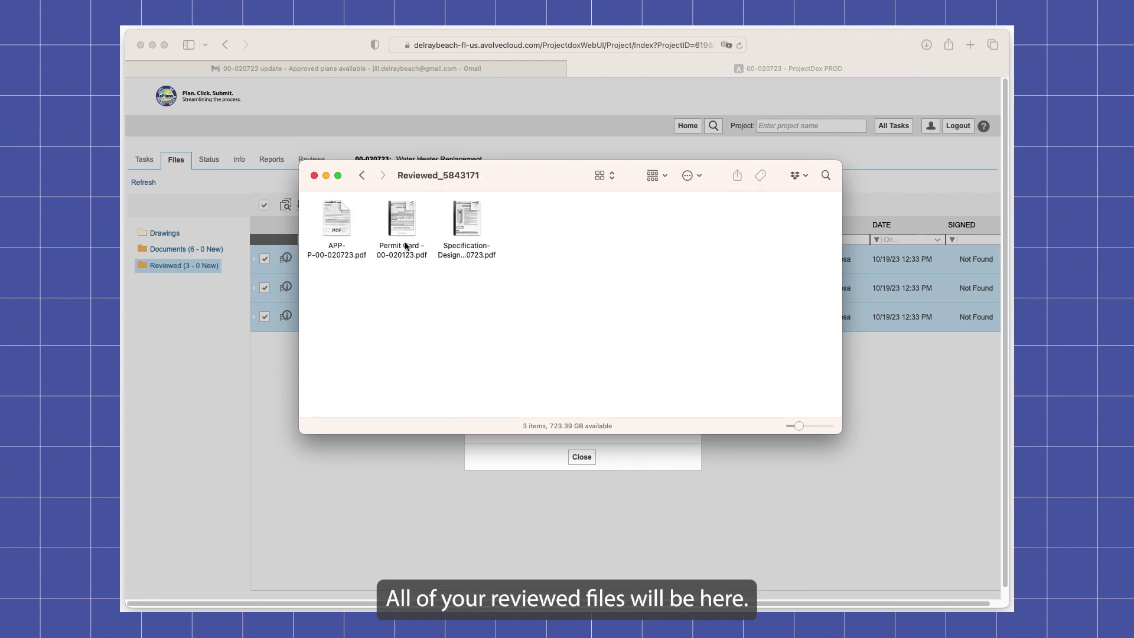
double_click(402, 218)
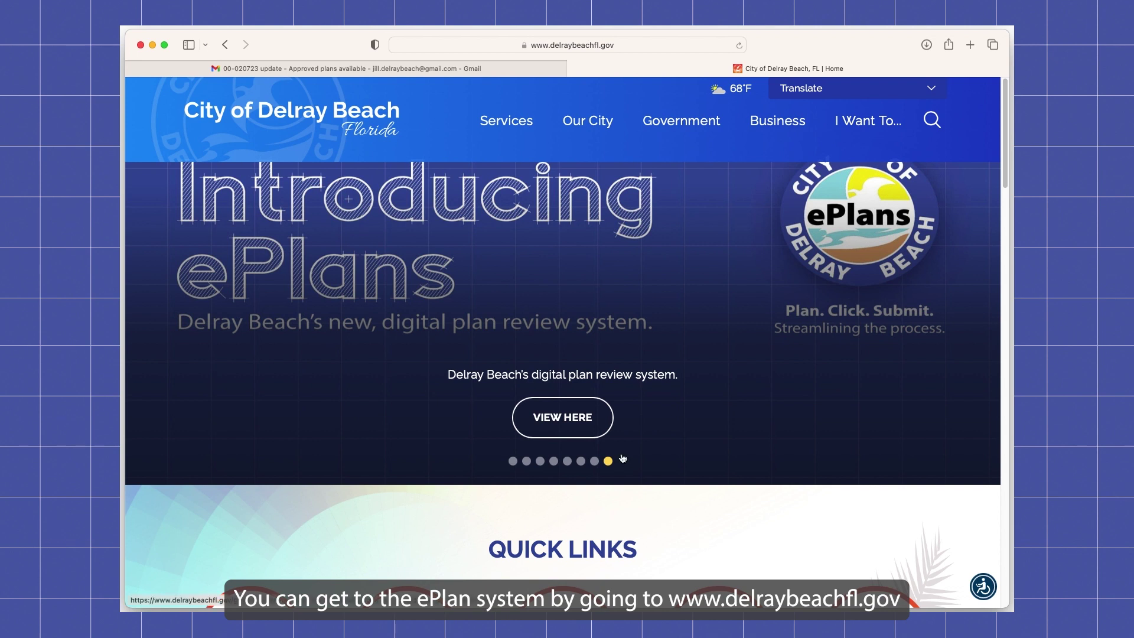
- Go through Development Services > Building > ePlans > Download/Print Your Permit to the ePlans dashboard
mouse_move(678, 125)
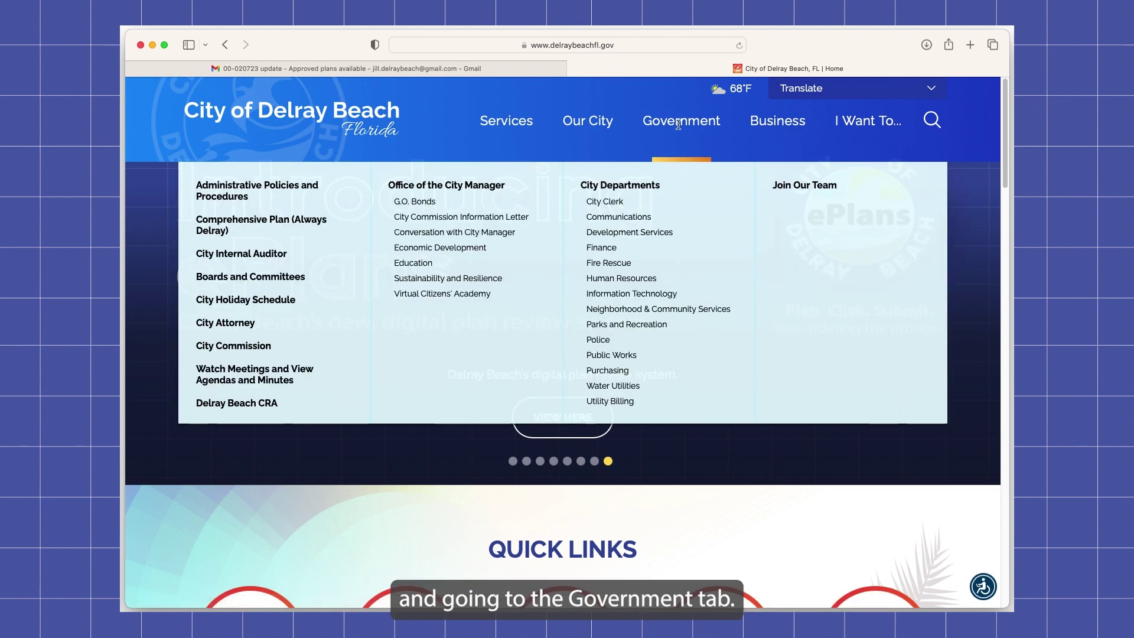
left_click(648, 234)
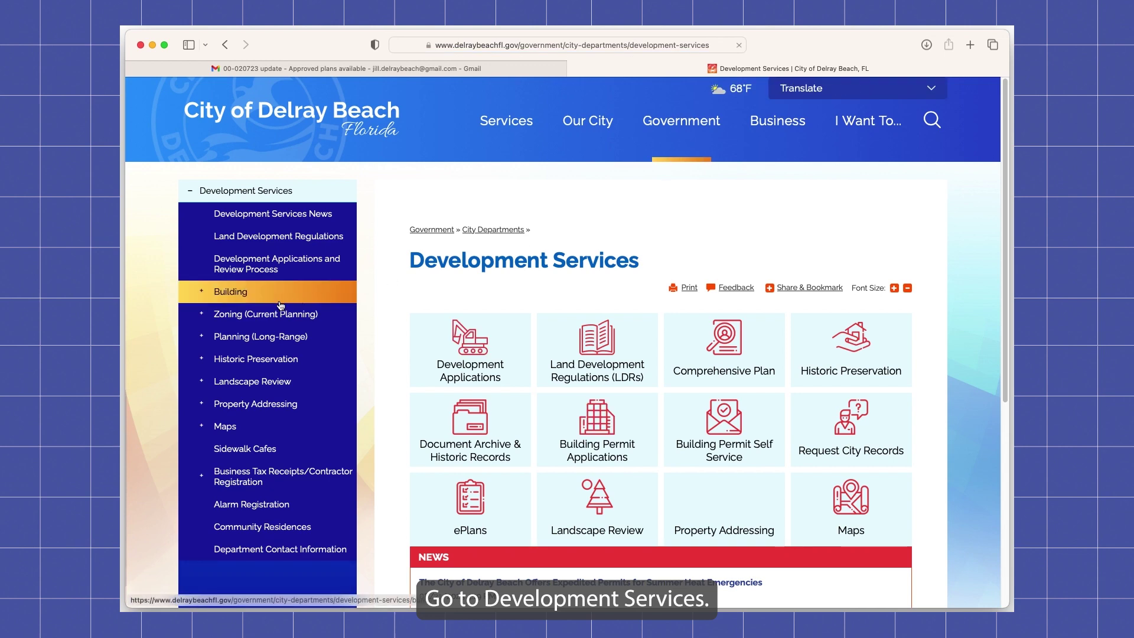
left_click(203, 293)
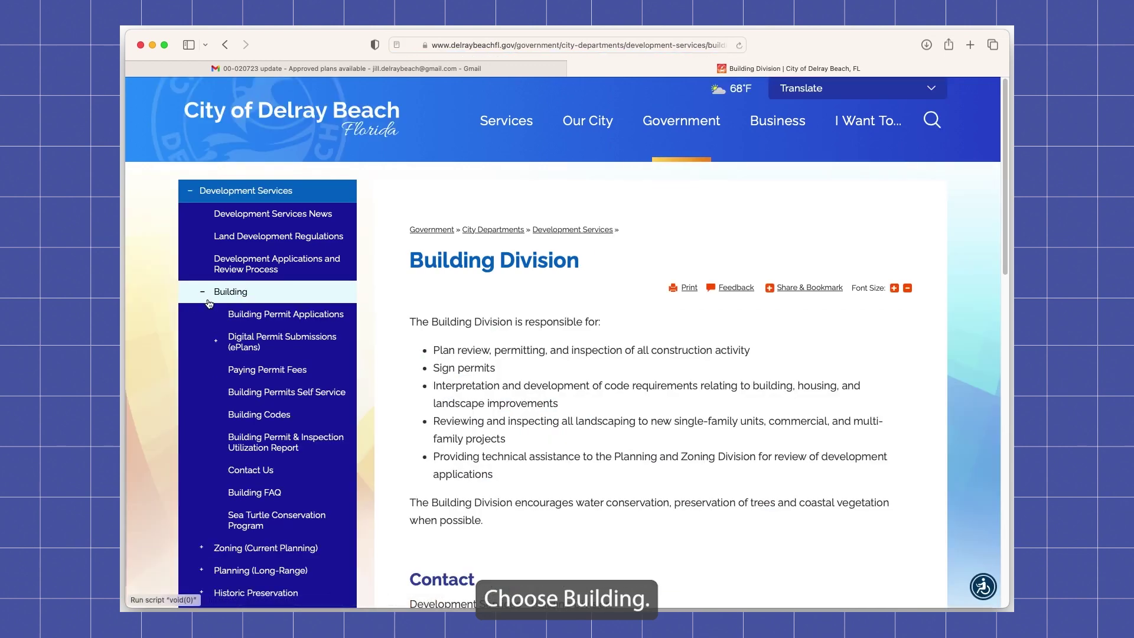
left_click(257, 347)
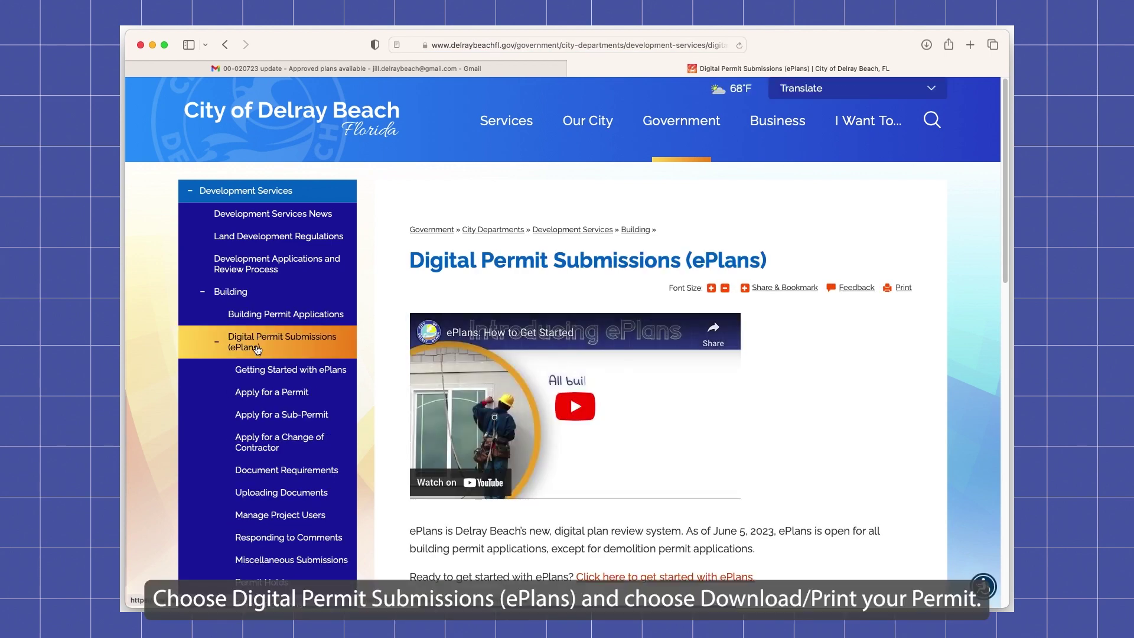
scroll(257, 349, "down", 5)
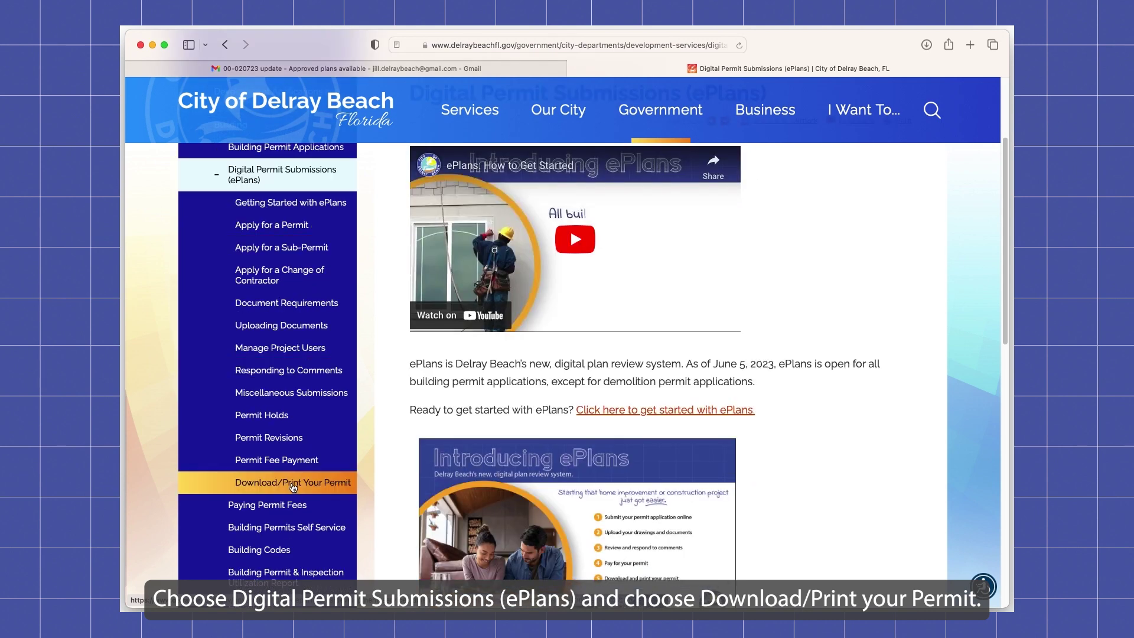
left_click(293, 483)
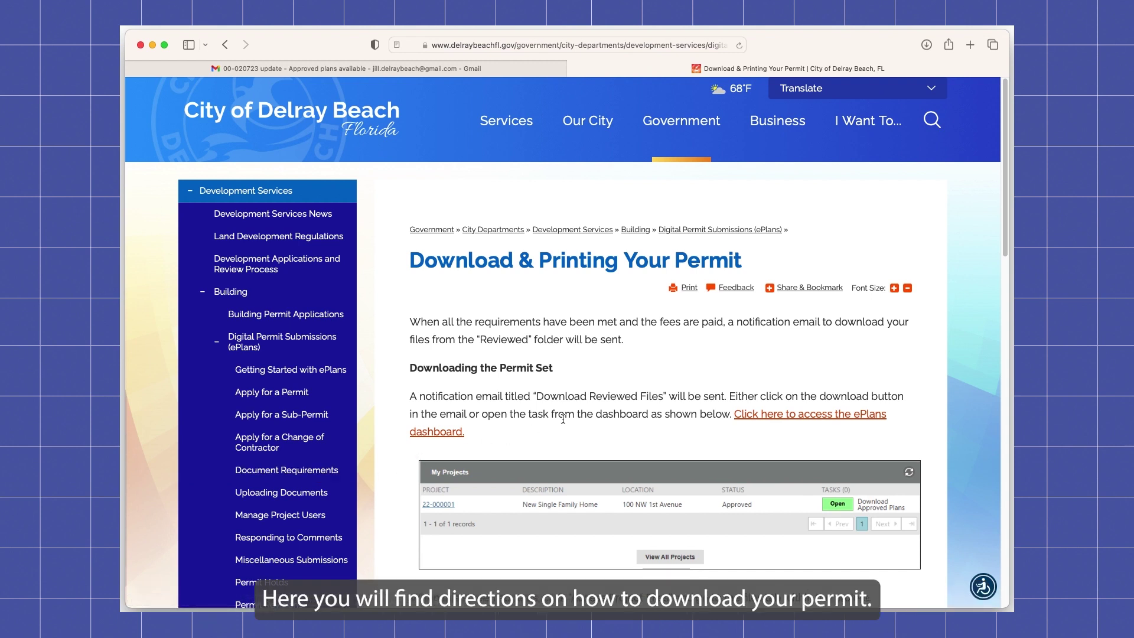
left_click(762, 420)
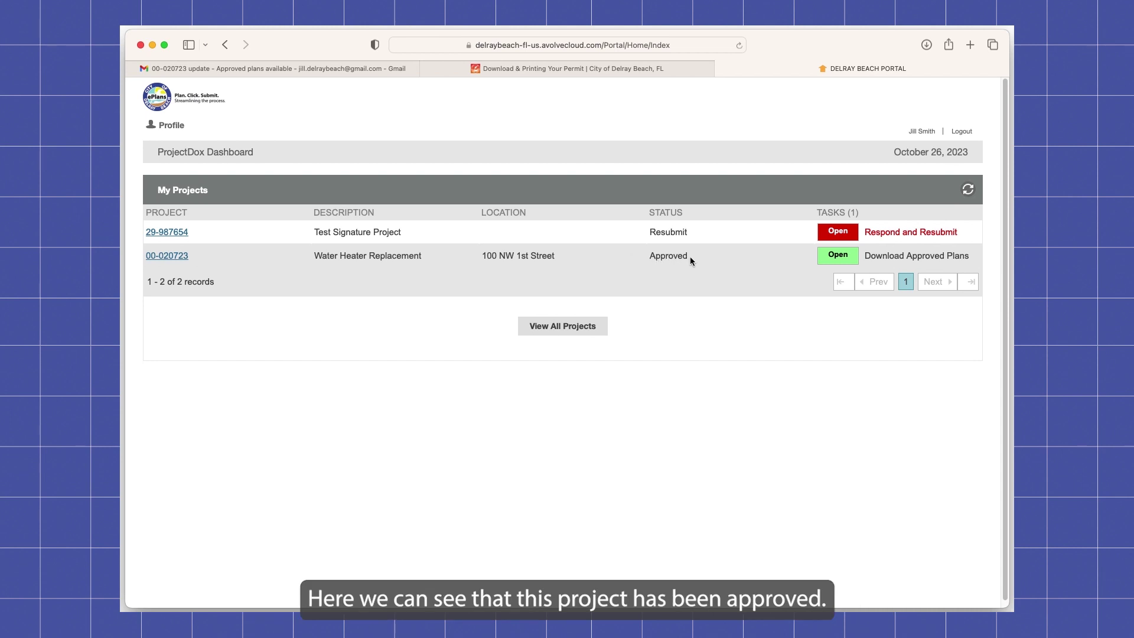
- Start the Download Approved Plans task for 00-020723 and go to its project files
left_click(847, 261)
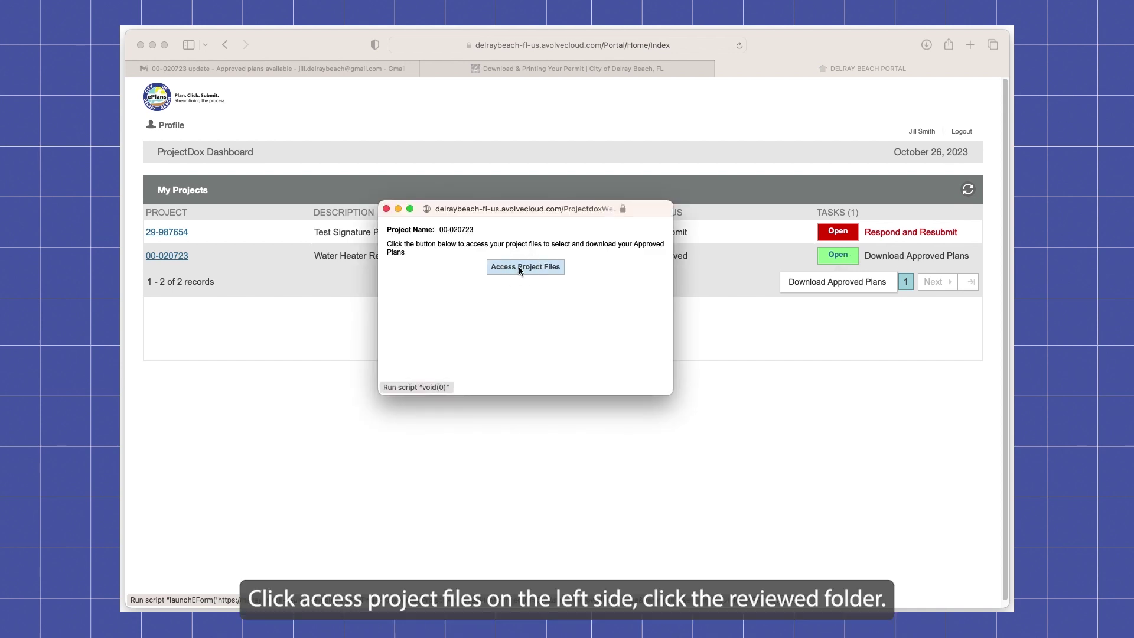
left_click(519, 269)
- Enlarge the project files window and show the three PDFs in the Reviewed folder
left_click_drag(677, 395, 950, 594)
left_click_drag(859, 208, 722, 84)
left_click_drag(813, 469, 932, 561)
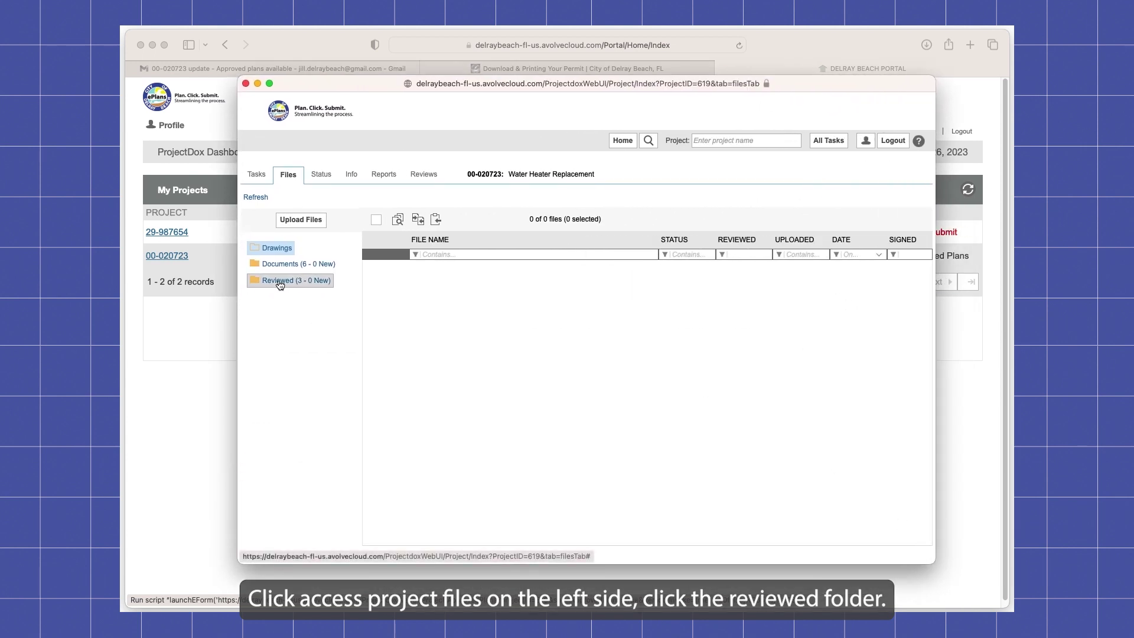
left_click(280, 282)
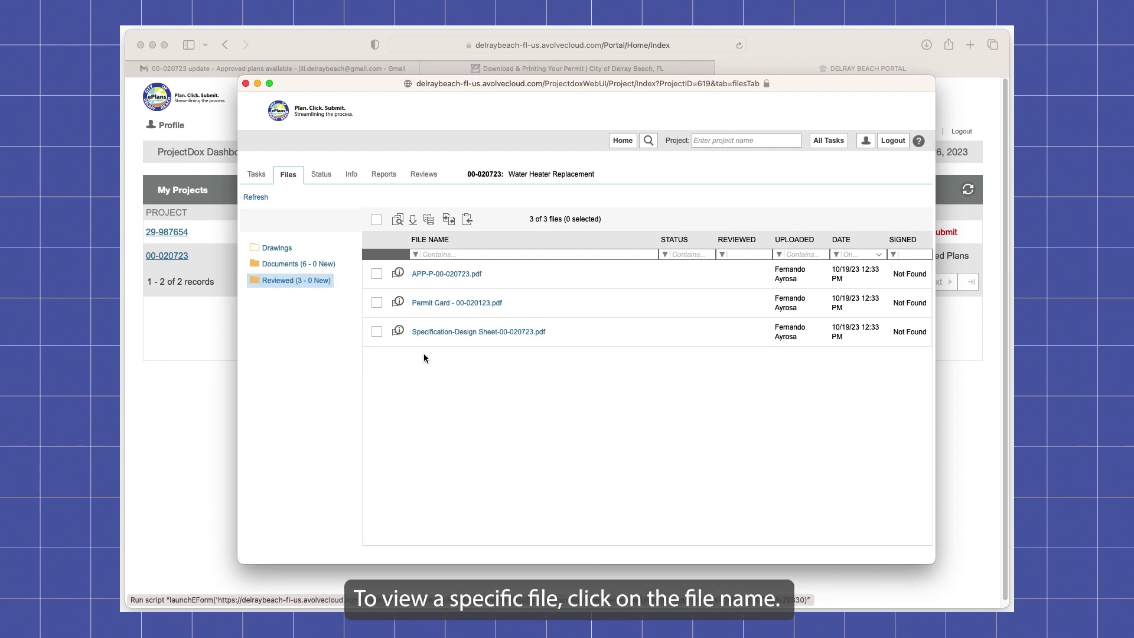
- Download APP-P-00-020723.pdf and the Permit Card together as Reviewed_5415766.zip (282.29KB)
left_click(431, 333)
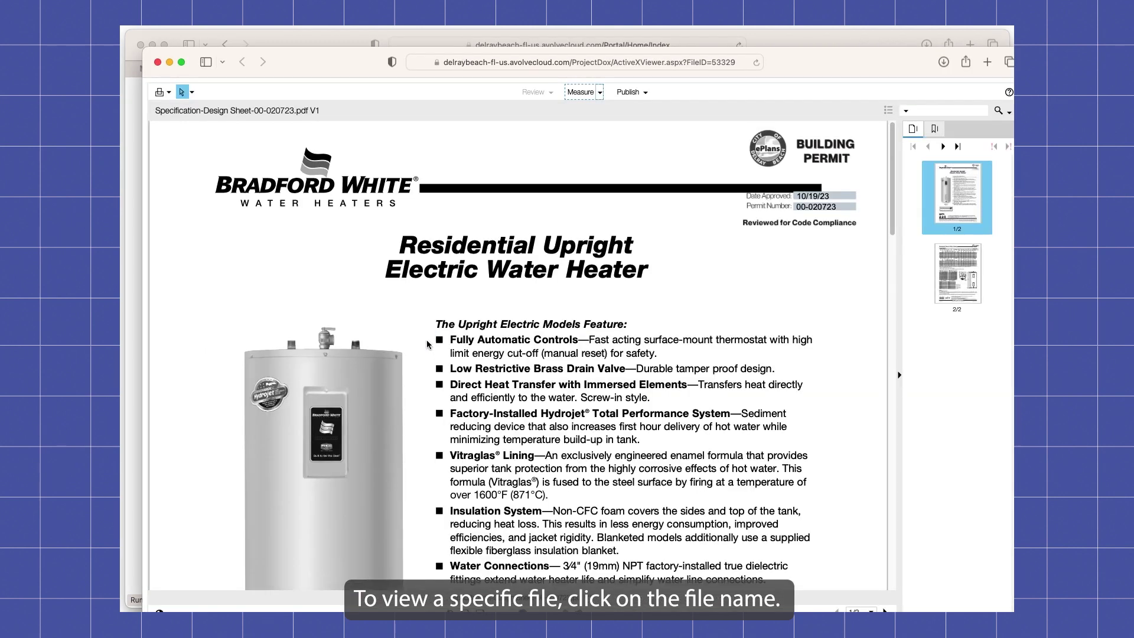
left_click(158, 62)
left_click(377, 274)
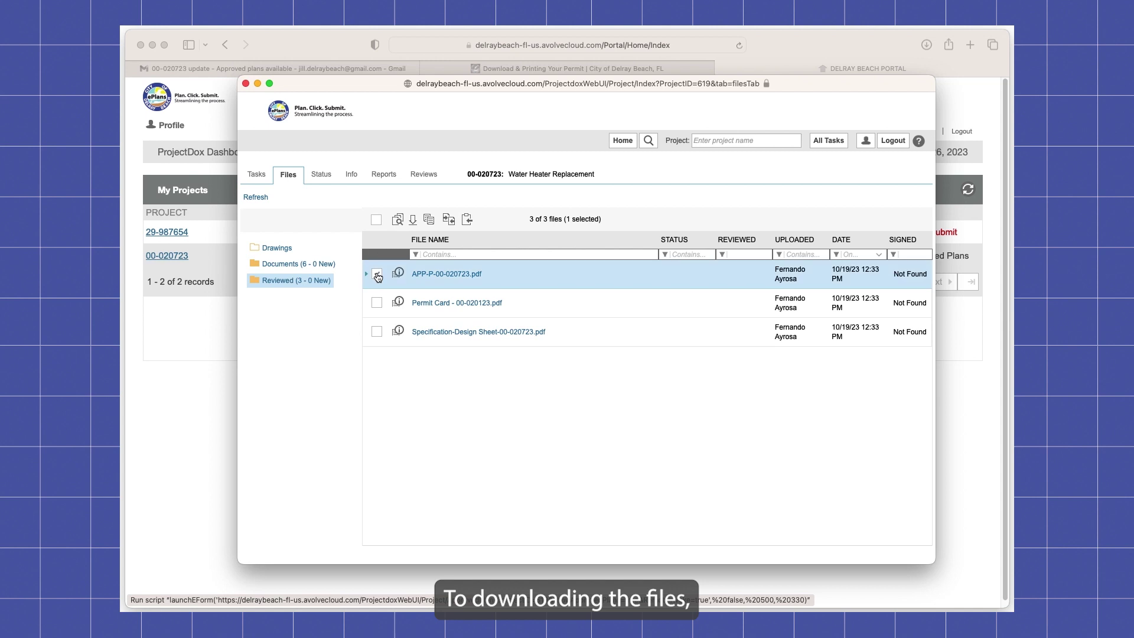
left_click(378, 304)
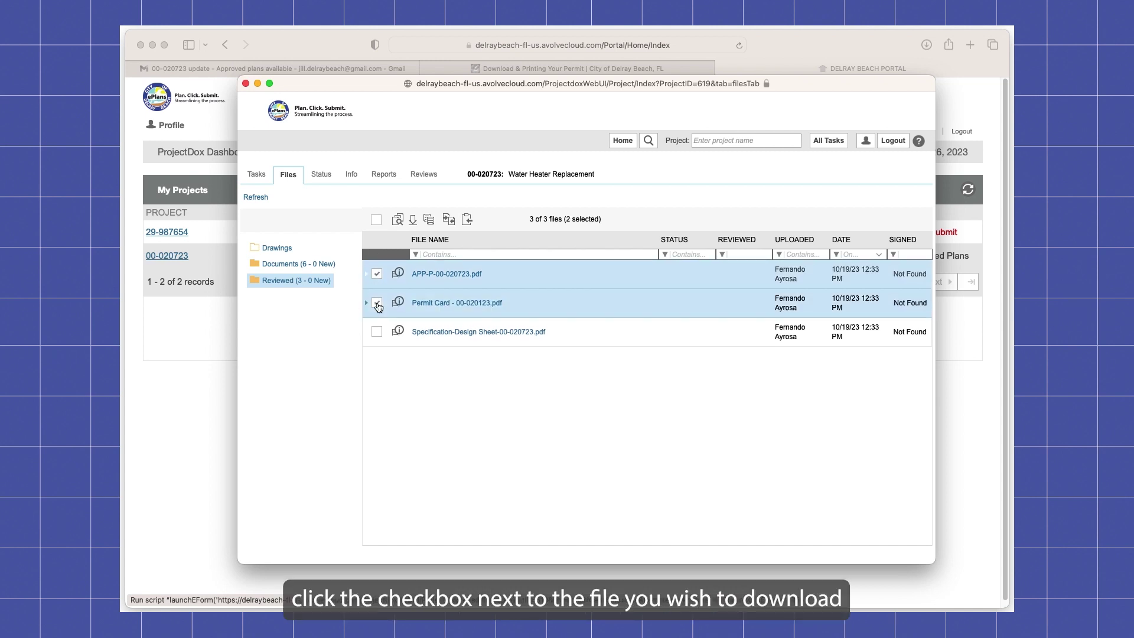
left_click(413, 222)
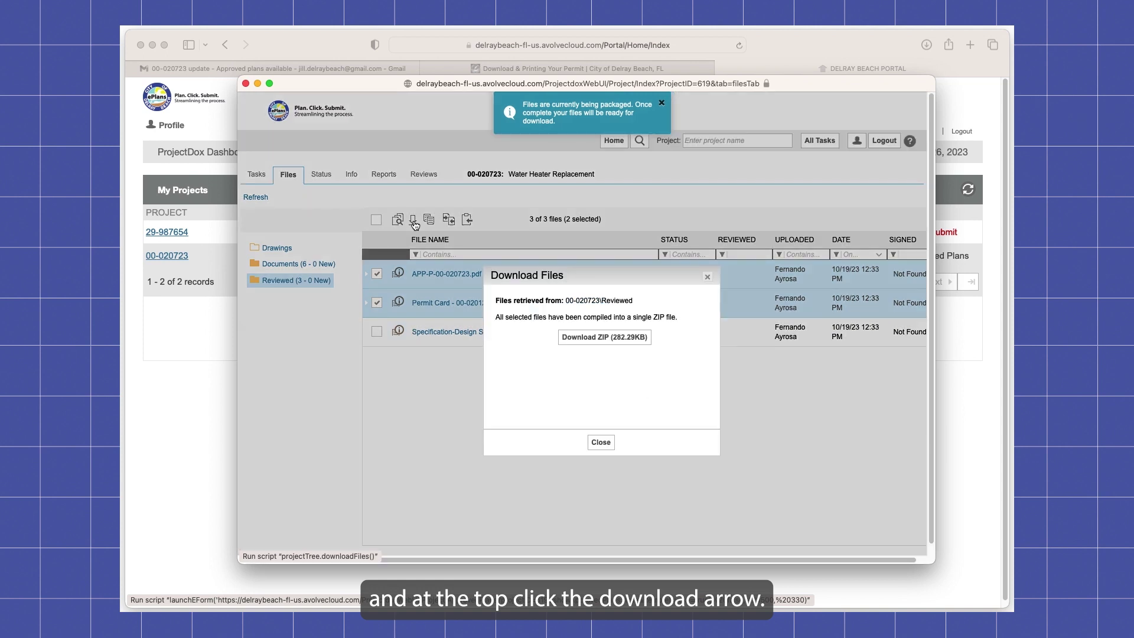
left_click(589, 341)
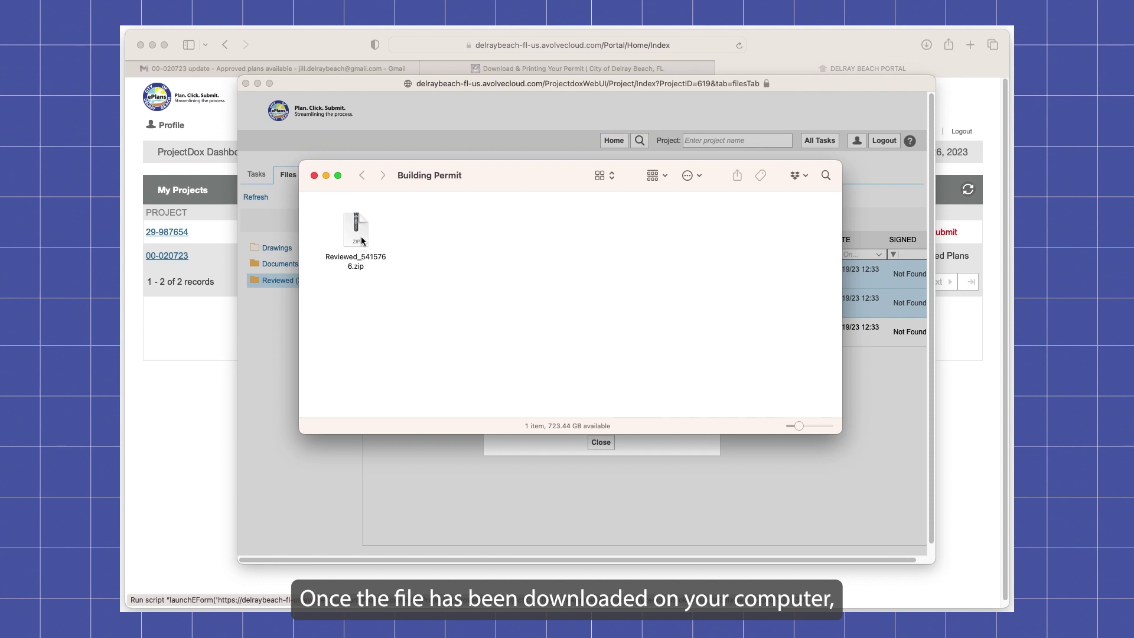
- Unzip Reviewed_5415766.zip and open Permit Card - 00-020123.pdf from the extracted folder
double_click(357, 230)
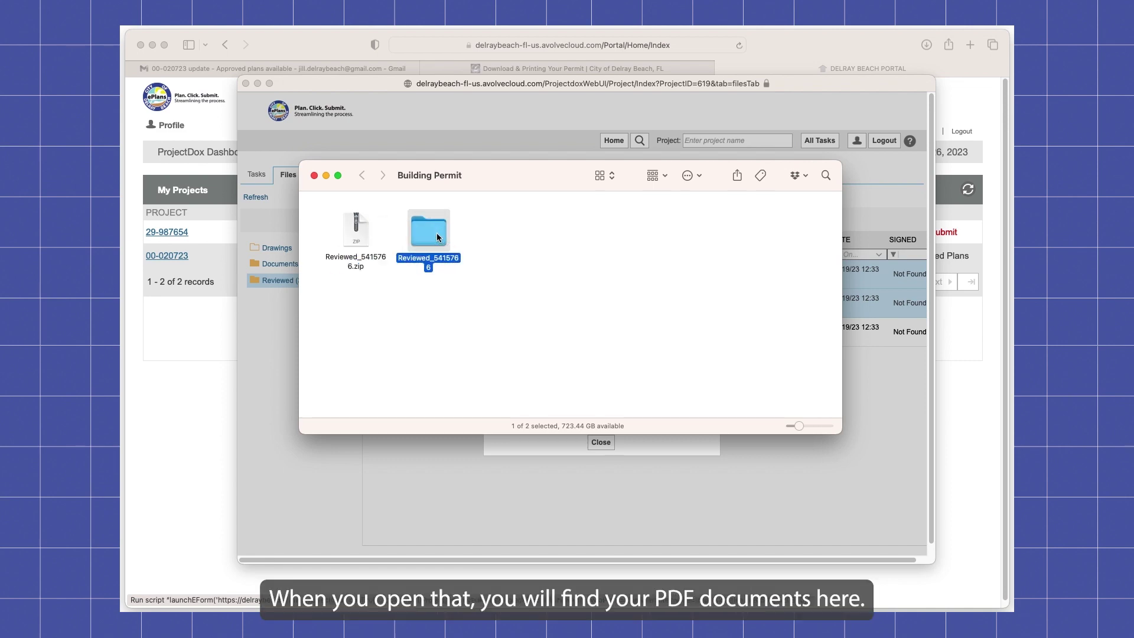
double_click(437, 237)
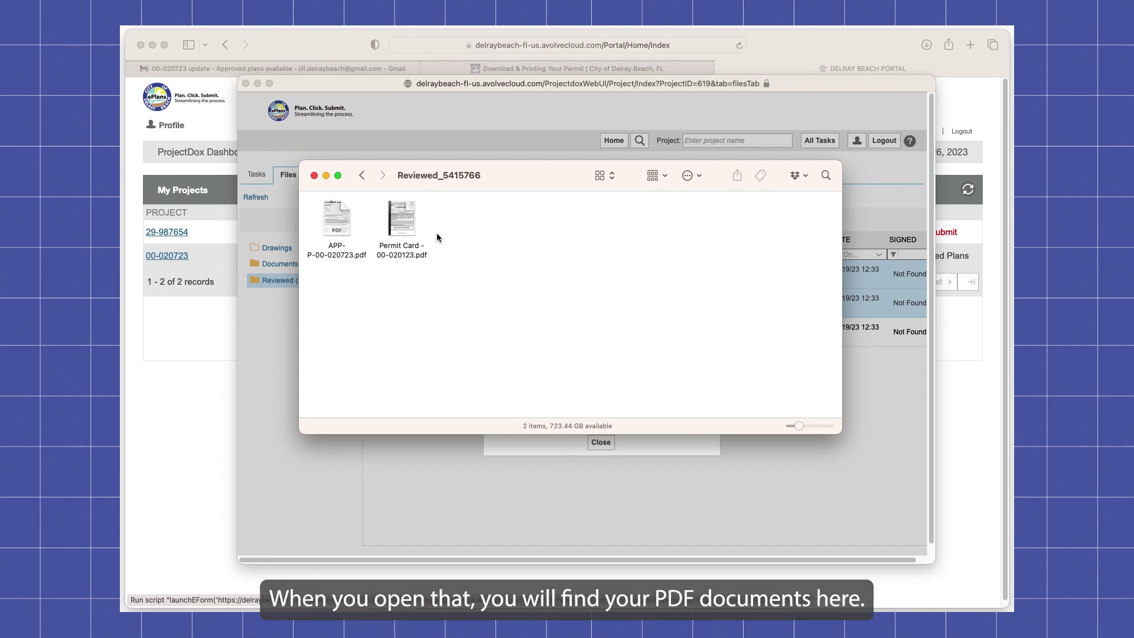
left_click(405, 218)
double_click(406, 219)
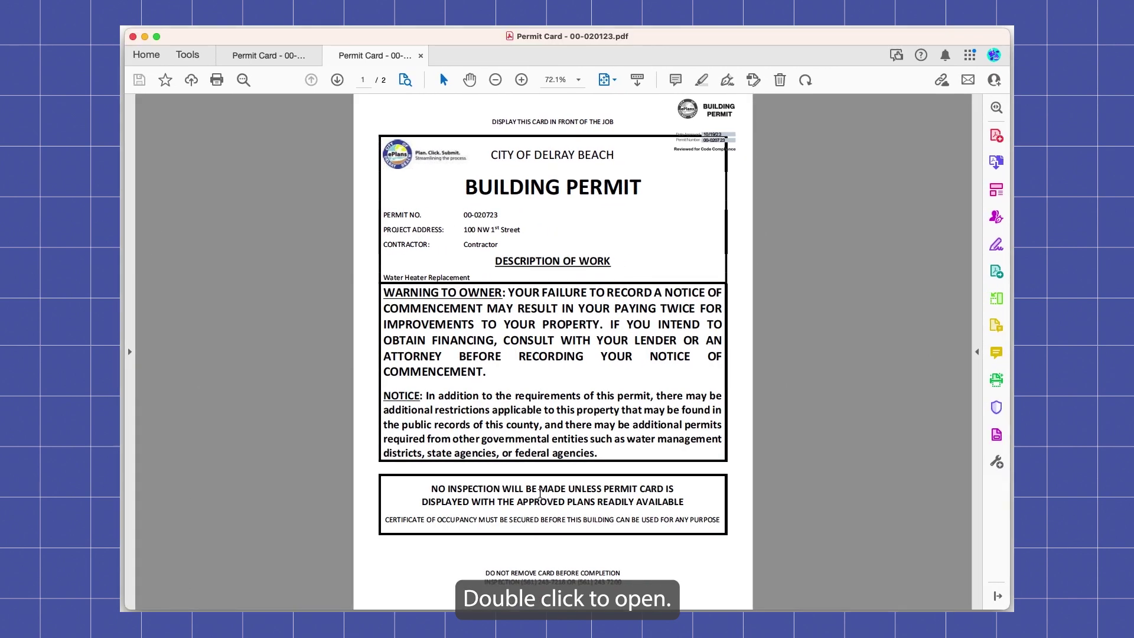